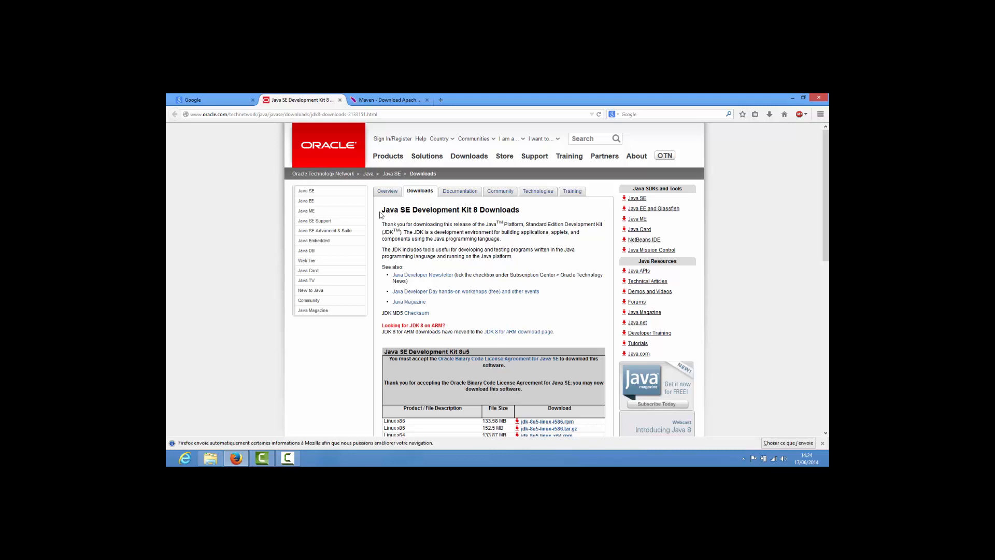
- Look through the Java SE Development Kit 8u5 downloads offered for each platform on the Oracle page
scroll(379, 214, down, 2)
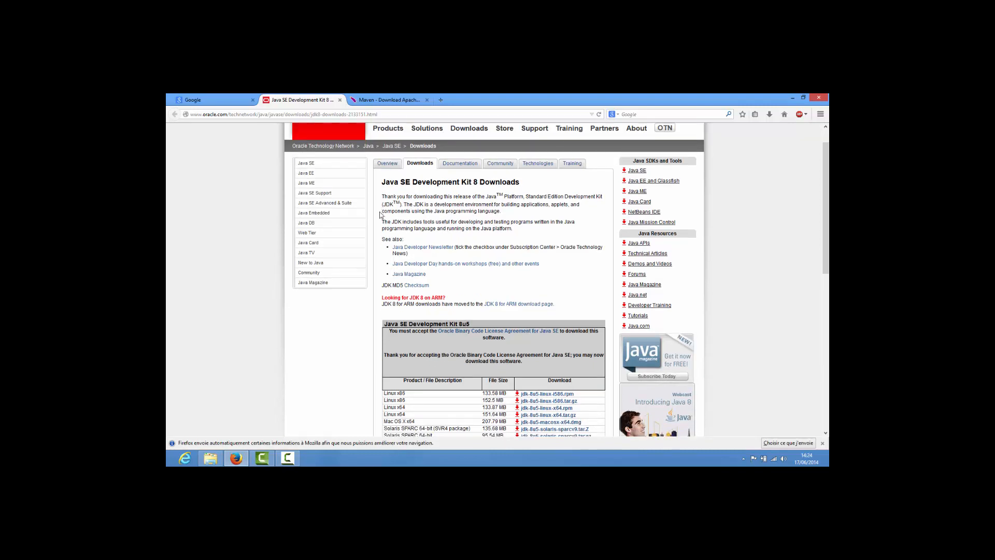
scroll(380, 214, down, 1)
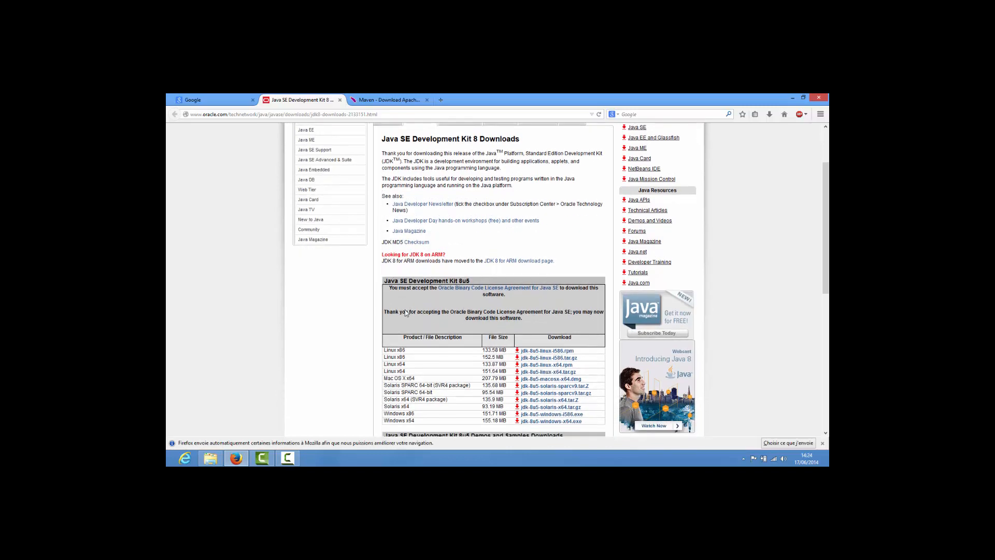
scroll(406, 313, down, 6)
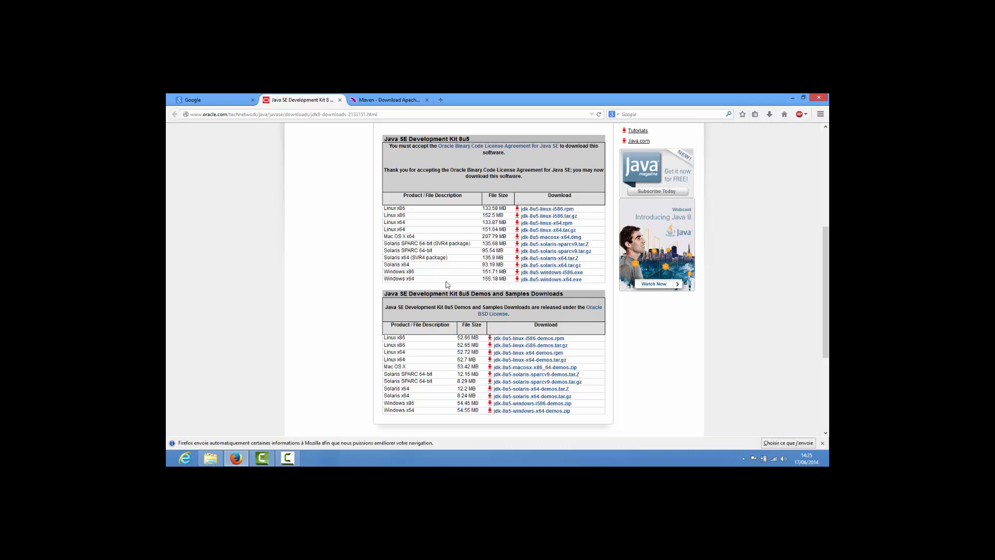
- Search the applications for "ordi", open Ordinateur's properties to check the Windows system type, and close the window
key(super+w)
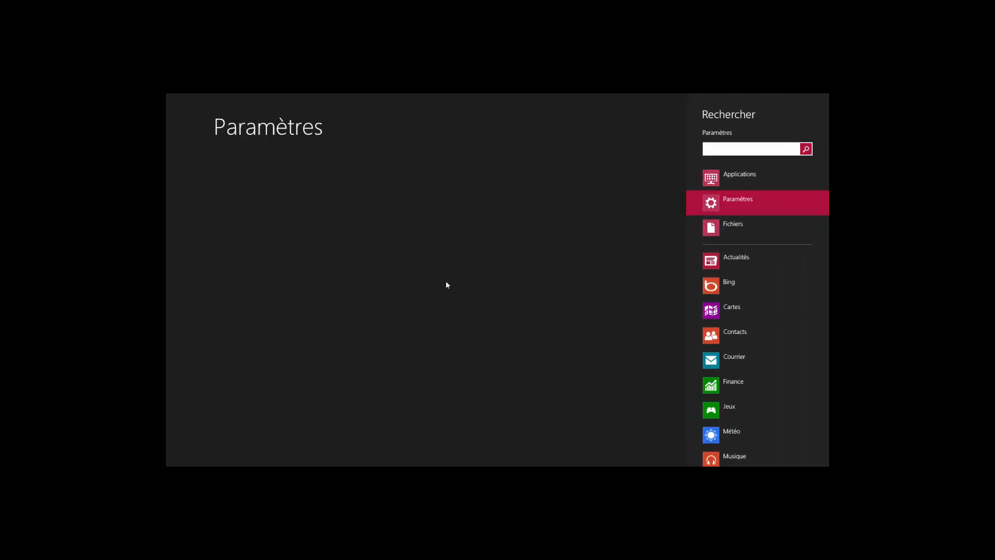
text(ord)
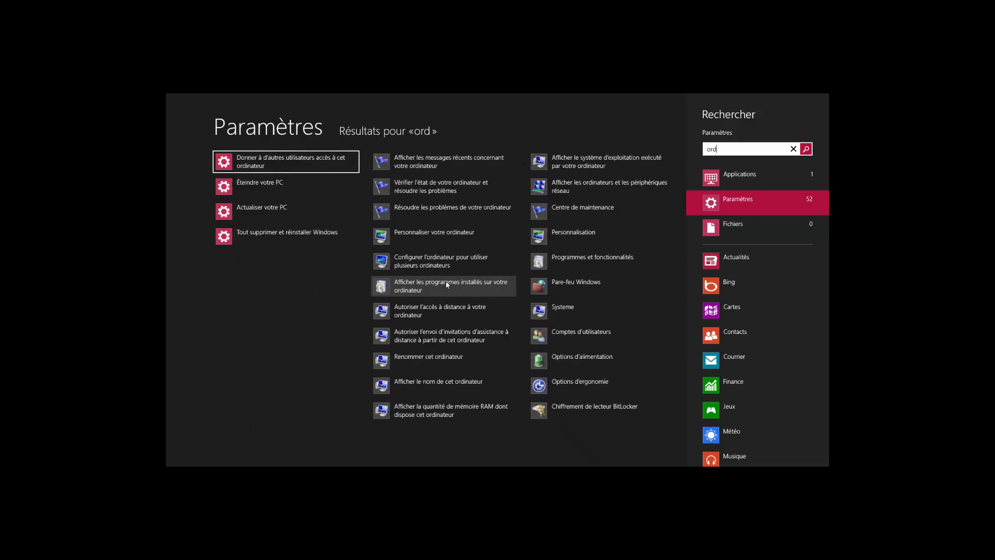
text(i)
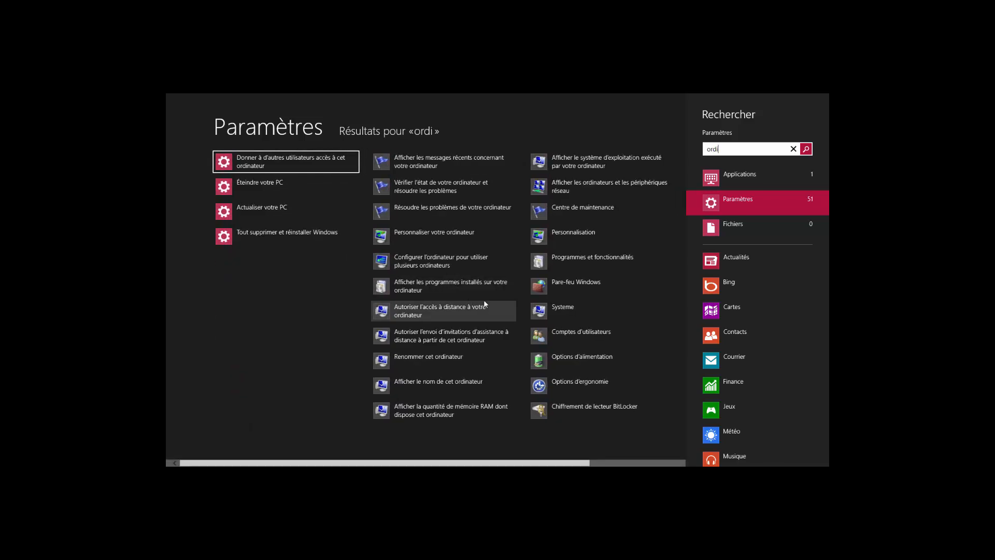
click(752, 174)
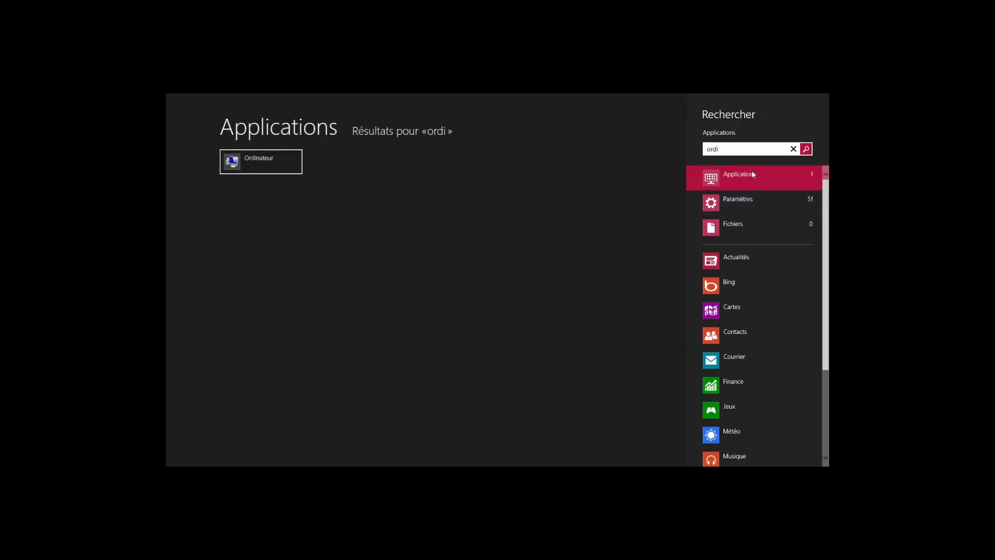
right_click(269, 162)
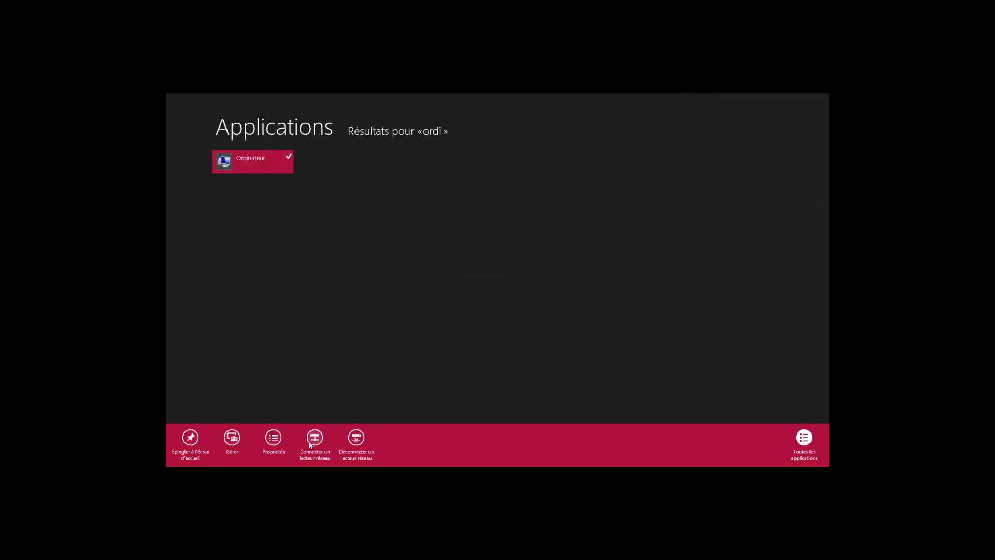
click(276, 444)
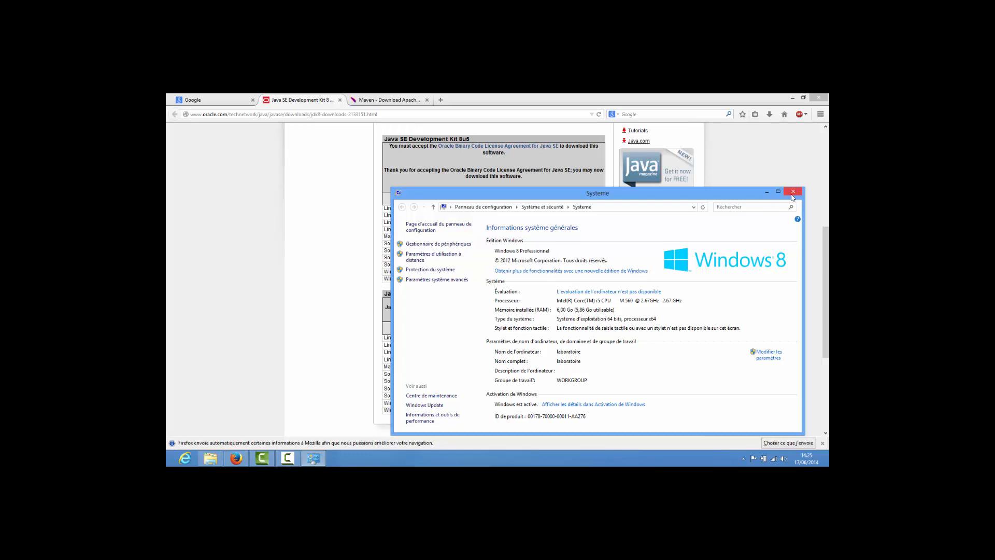
click(792, 193)
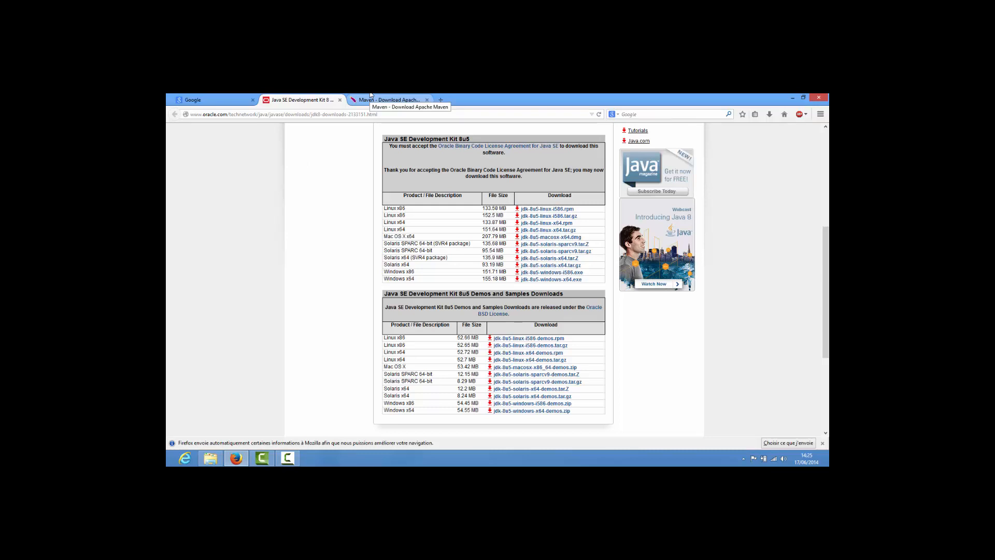
- Search the Windows settings for "envi" and open the system environment variables for editing
key(super)
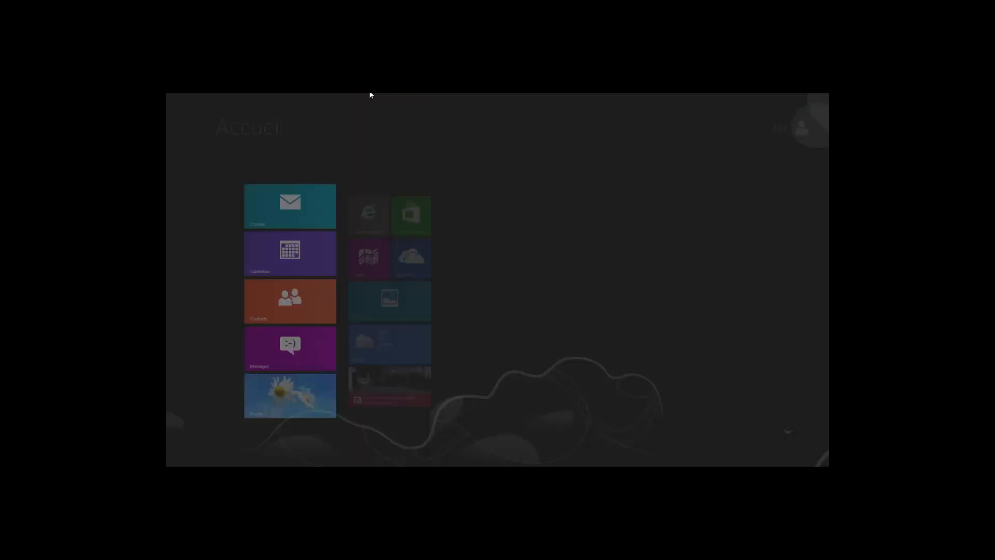
key(super)
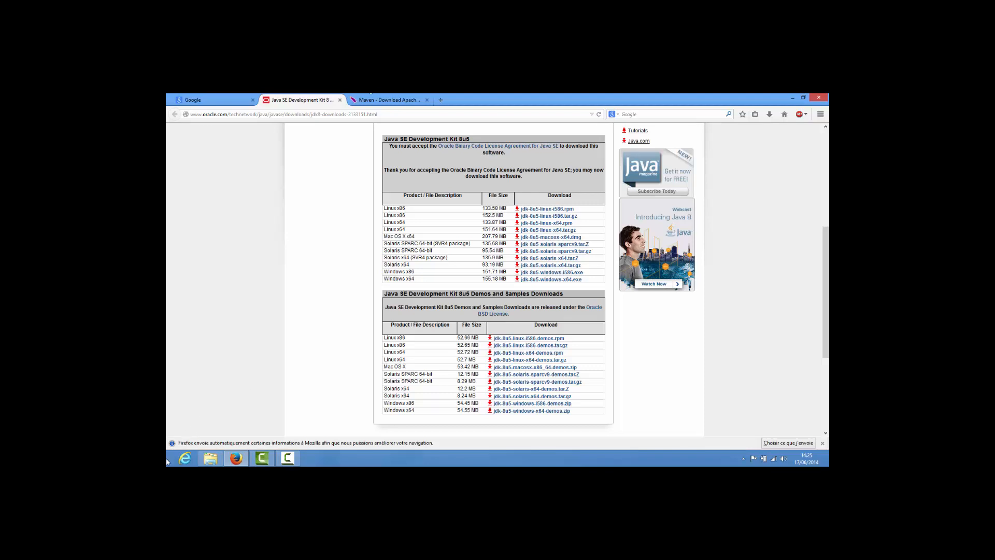
key(super+w)
text(e)
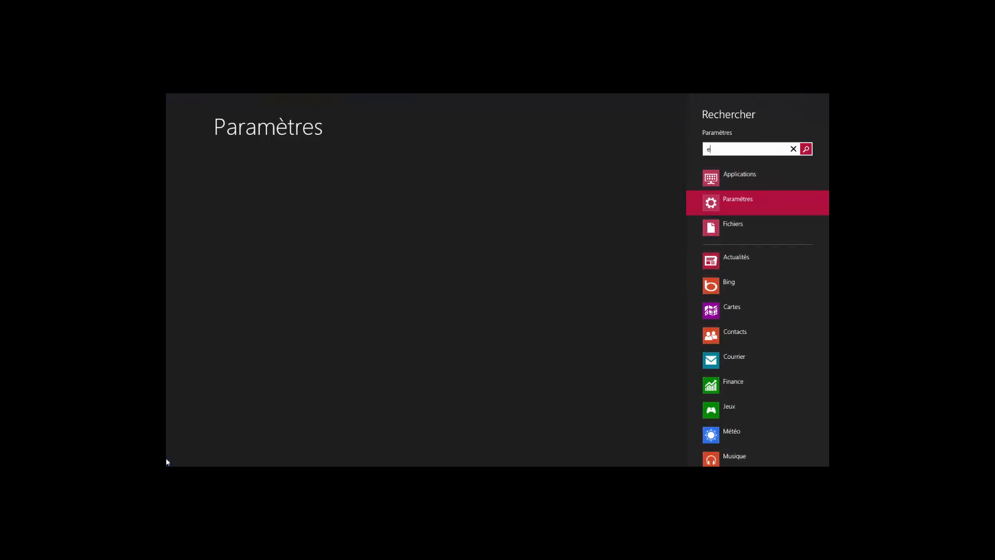
text(nvr)
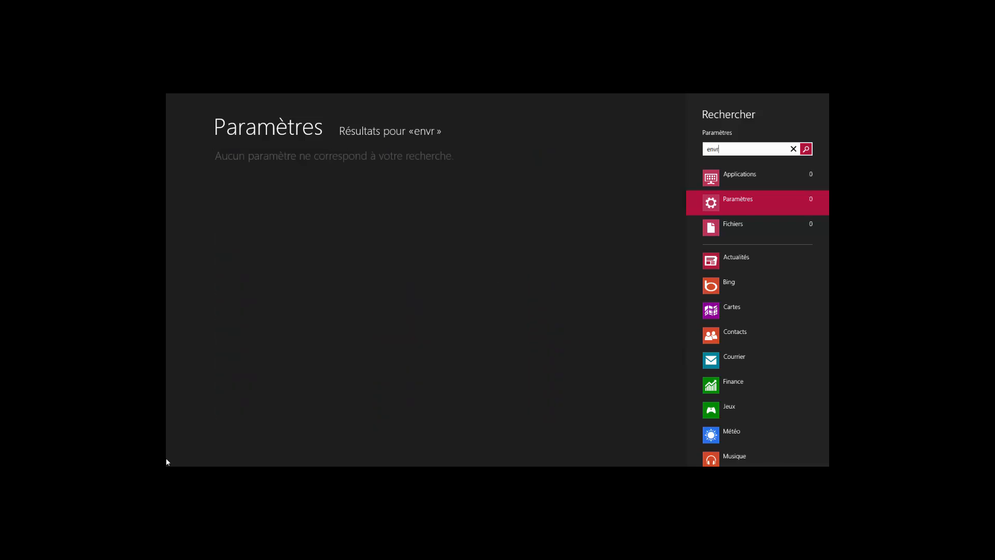
key(BackSpace)
text(i)
mouse_move(166, 455)
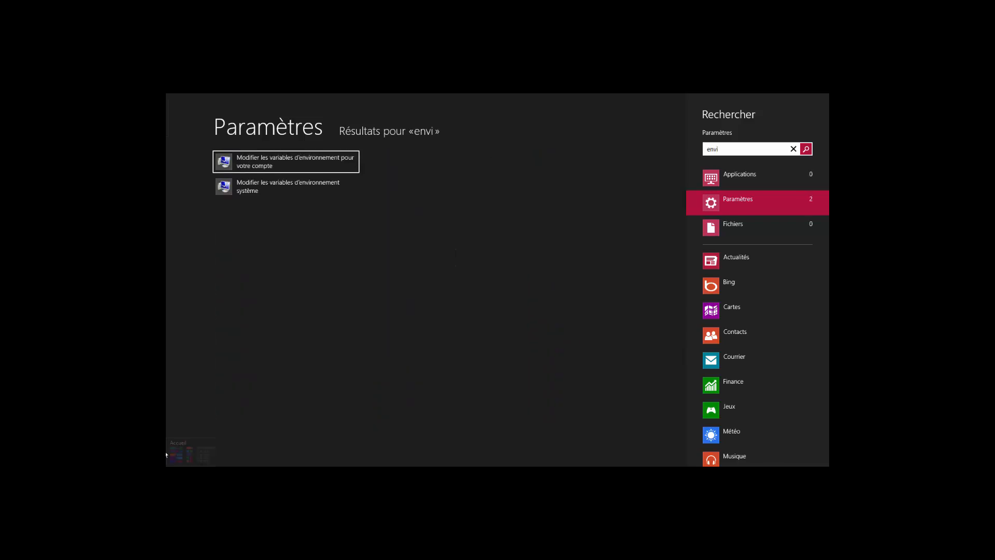
click(262, 184)
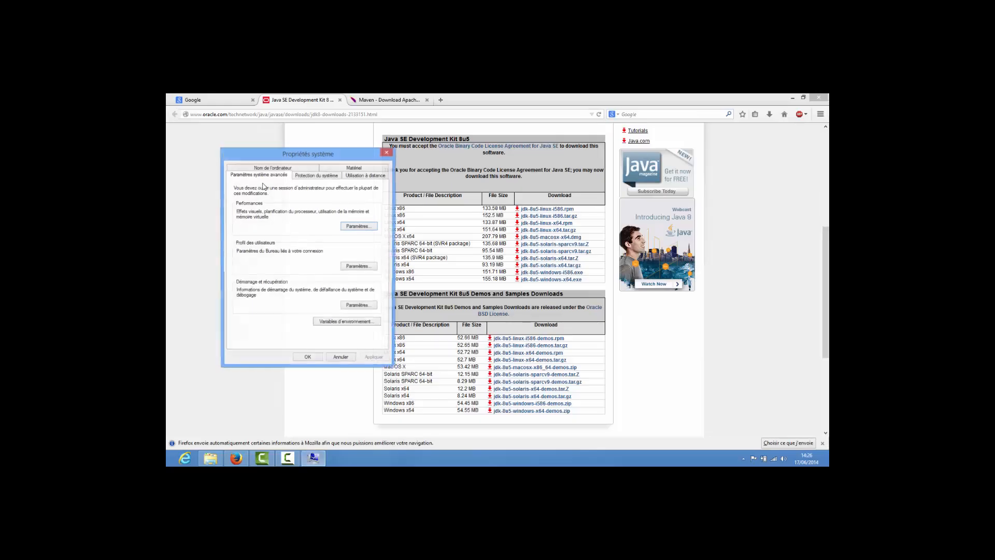
click(340, 323)
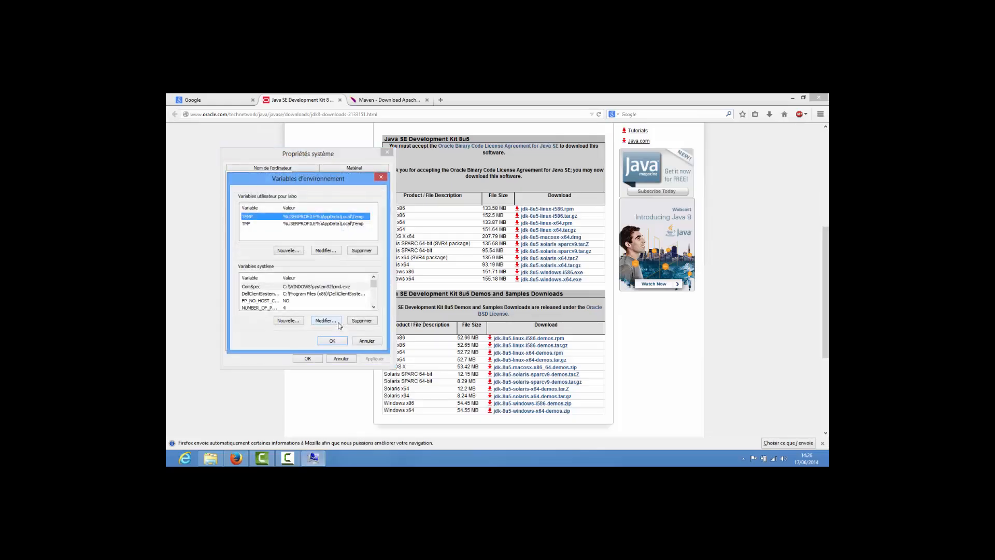
- Create the system variable JAVA_HOME with the JDK folder path C:\Program Files\Java\jdk1.8.0_05 and save the system properties
click(296, 323)
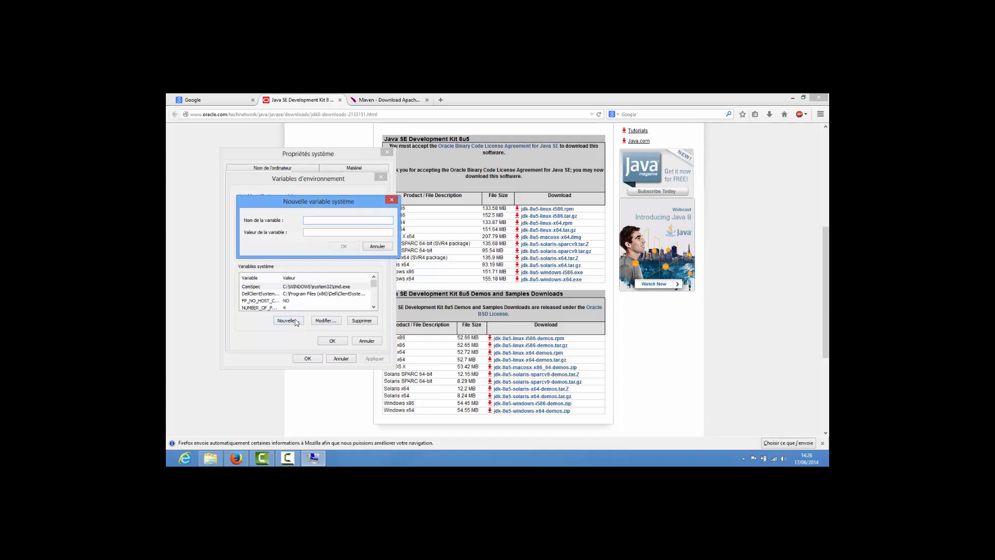
text(JAVA_HOME)
click(210, 458)
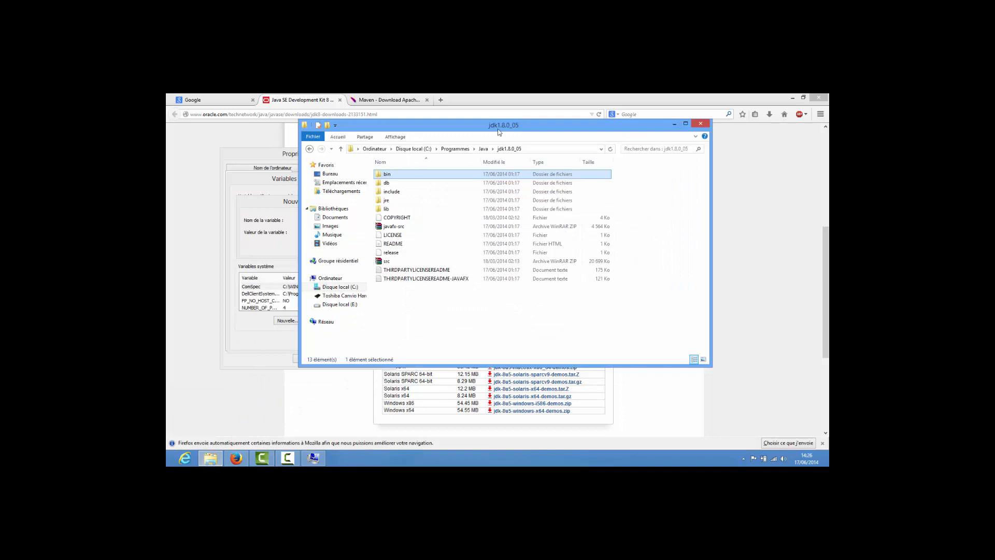
click(571, 151)
key(ctrl+c)
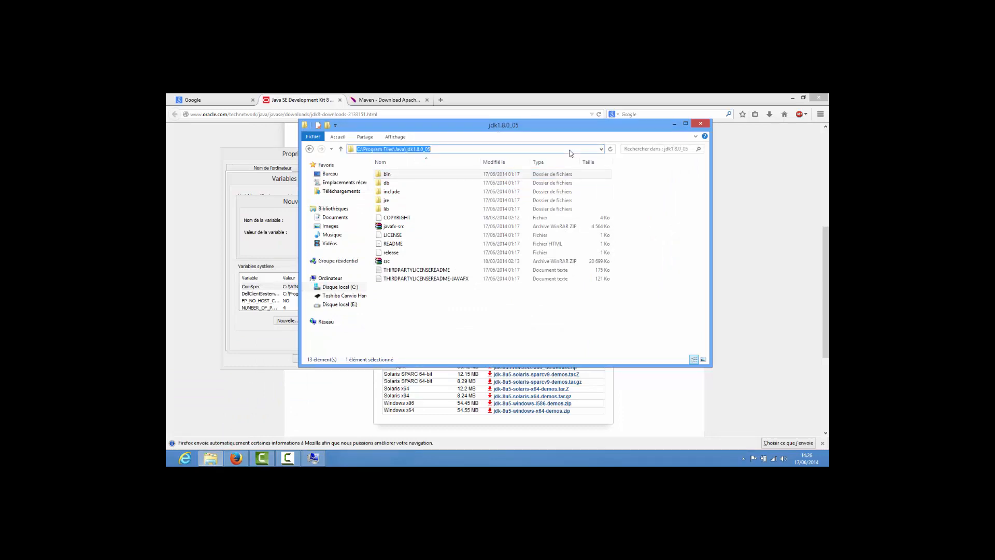
key(alt+Tab)
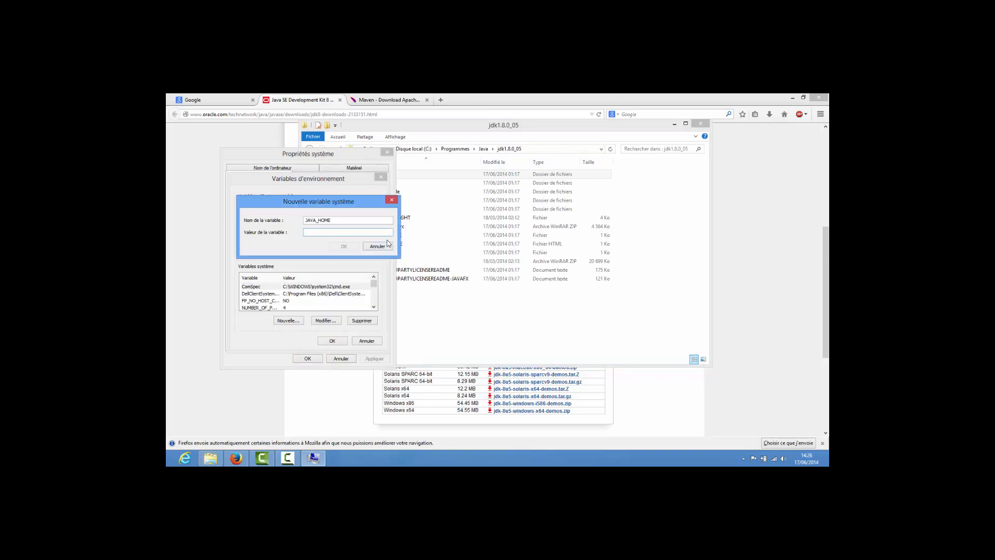
key(ctrl+v)
click(343, 246)
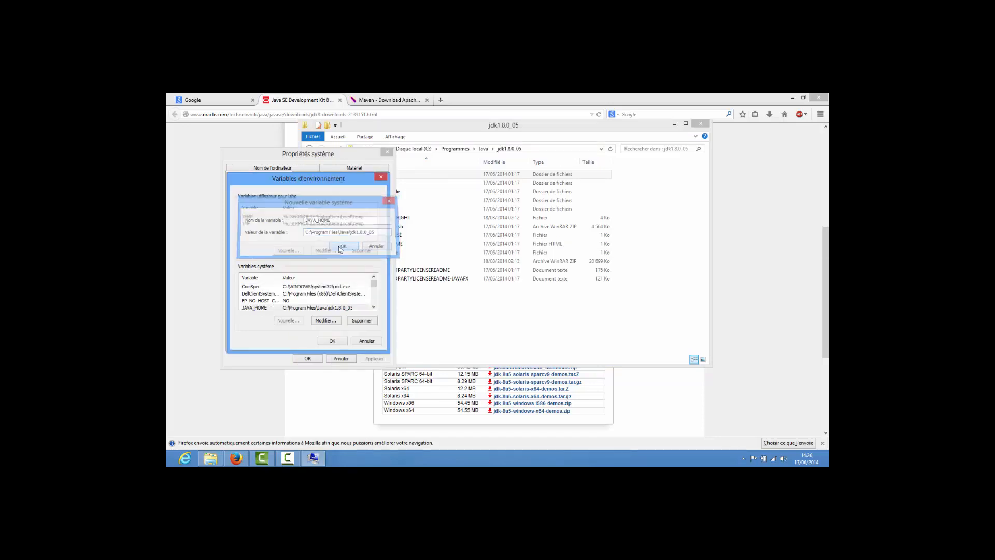
click(335, 343)
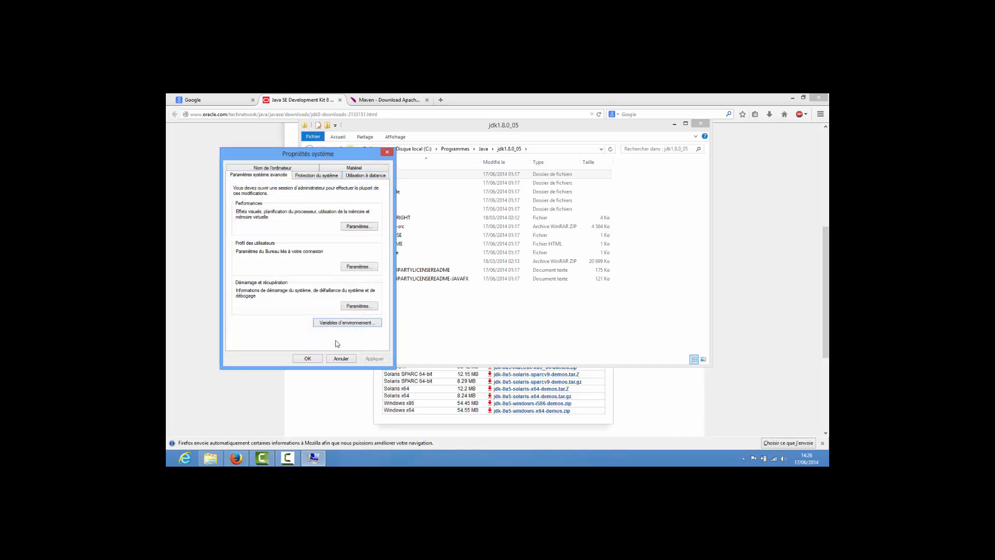
click(309, 358)
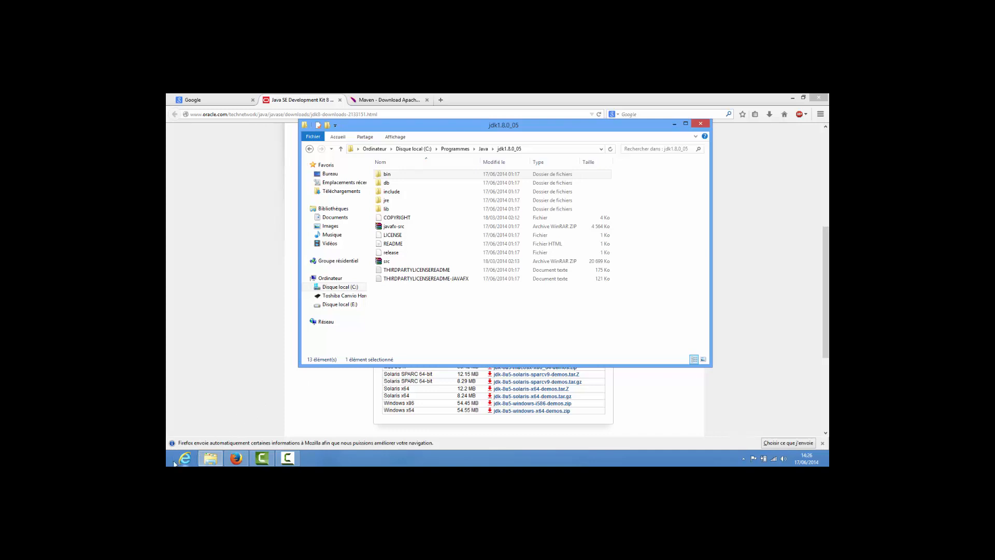
- Examine the Apache Maven 3.2.1 download page and its binary zip entry
click(401, 98)
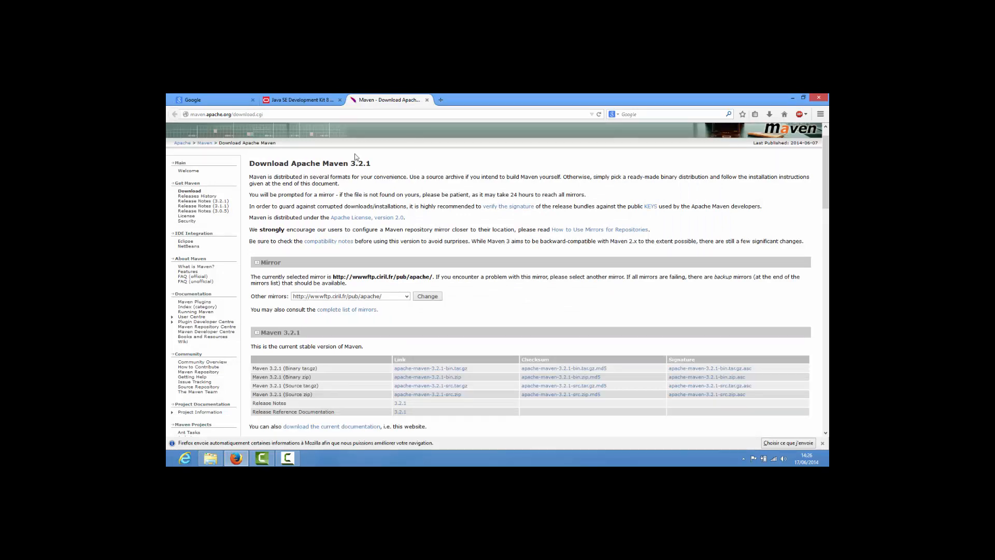
drag(351, 165, 375, 165)
click(376, 166)
scroll(377, 165, down, 1)
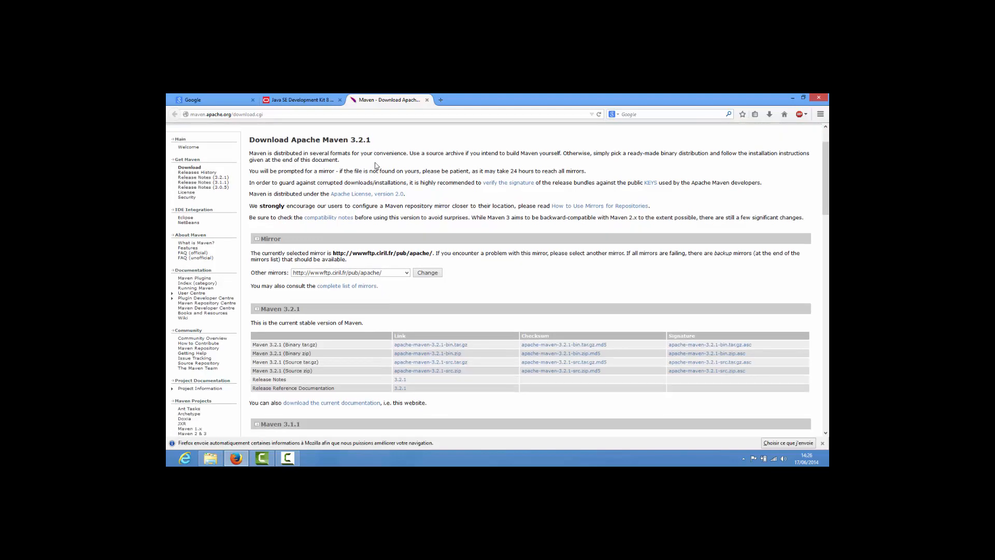
double_click(292, 353)
click(413, 355)
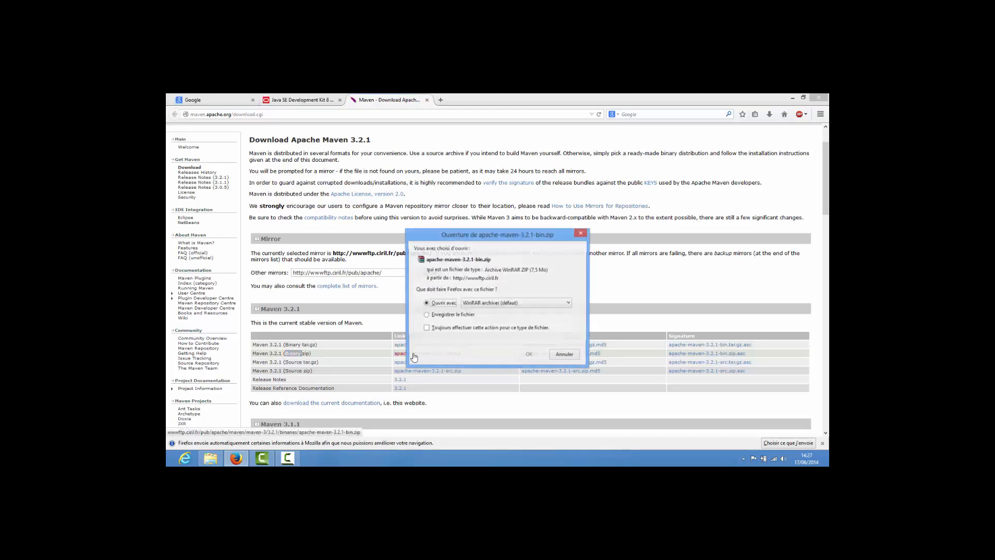
click(437, 316)
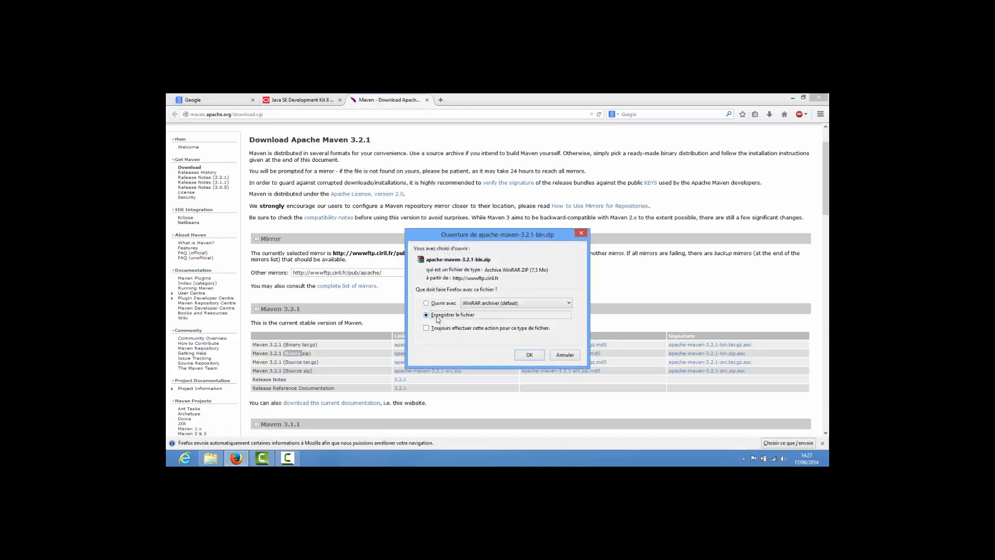
click(556, 356)
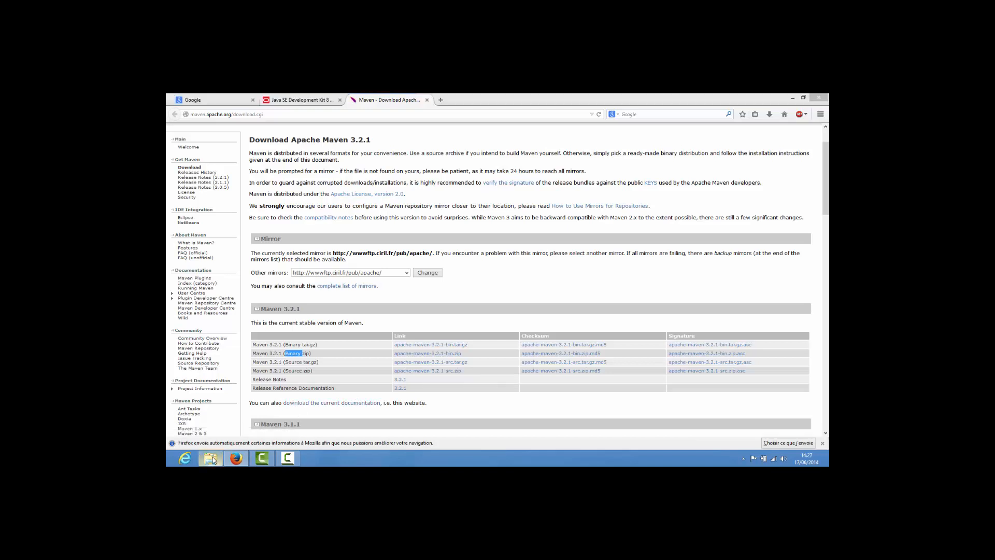
- Open the apache-maven-3.2.1 folder inside Apache Software Foundation on drive C: in the file explorer
click(211, 458)
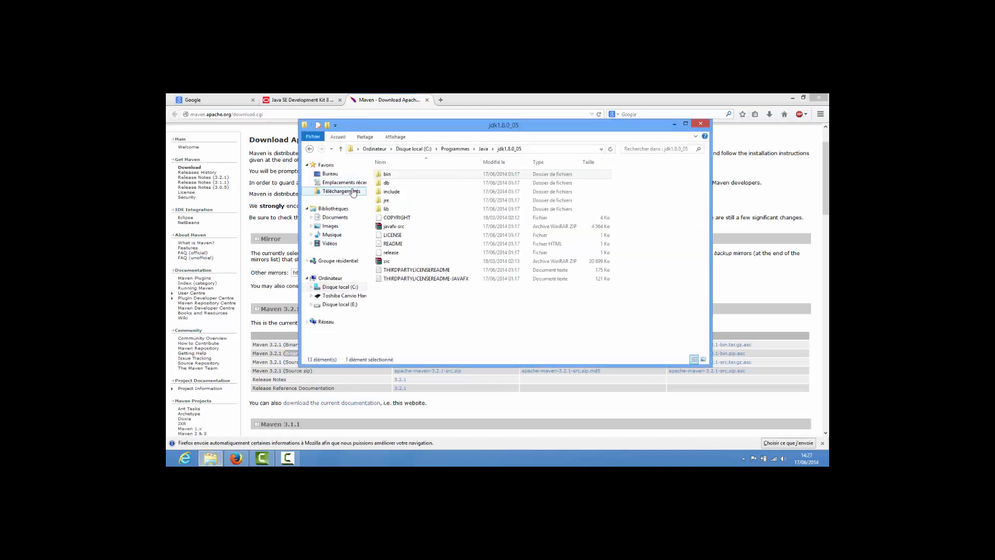
click(414, 150)
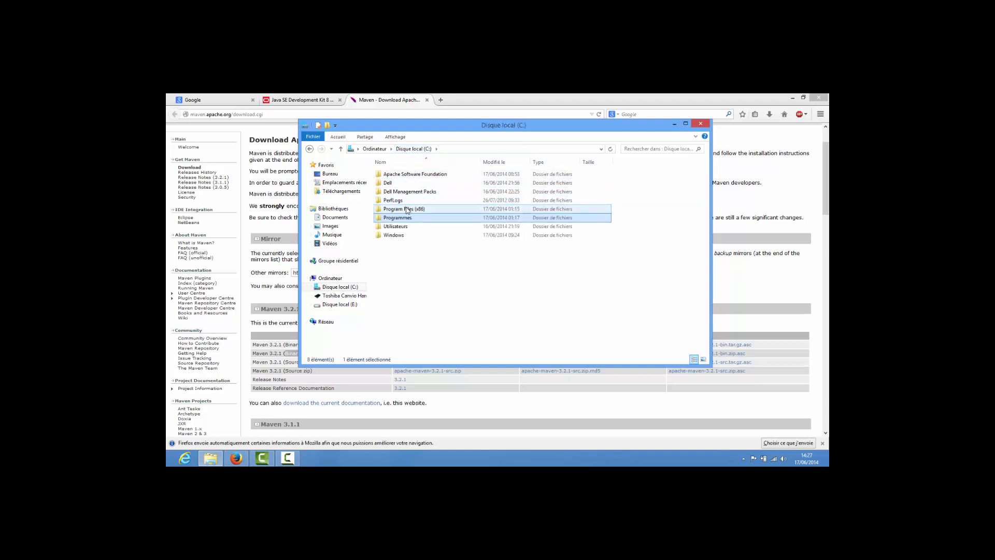
double_click(404, 176)
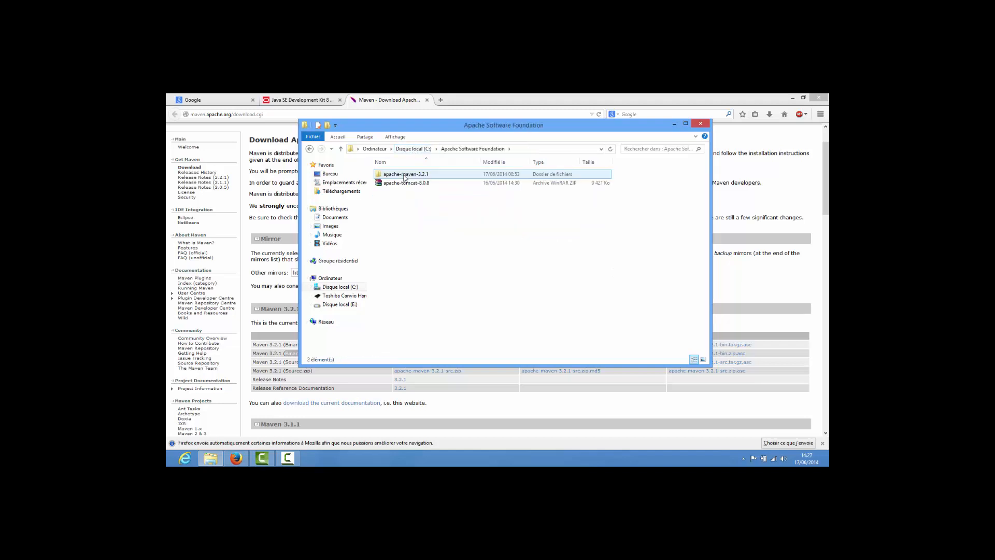
click(405, 184)
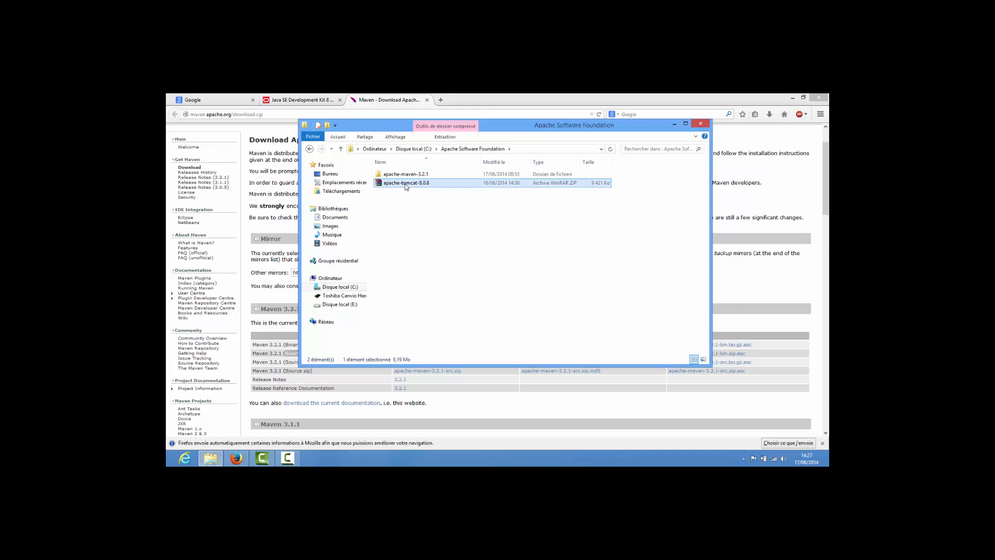
click(404, 176)
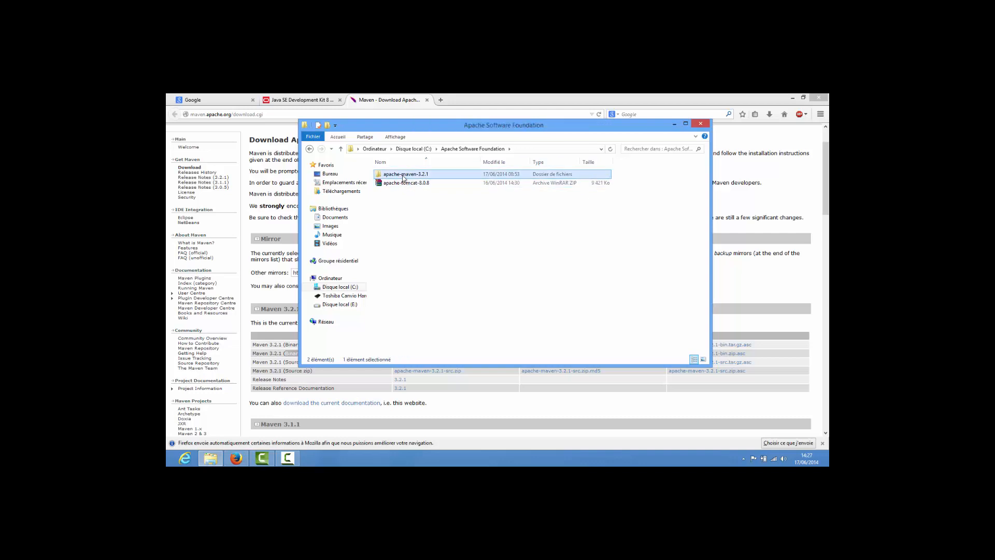
double_click(403, 176)
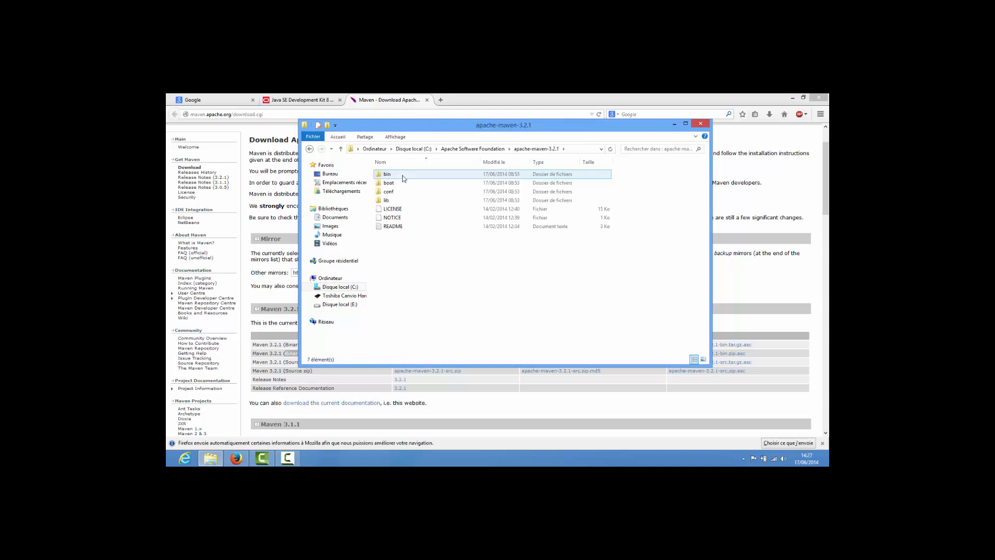
- Copy the apache-maven-3.2.1 folder path, then search the Windows settings for "envi" and open the system environment variables
click(582, 150)
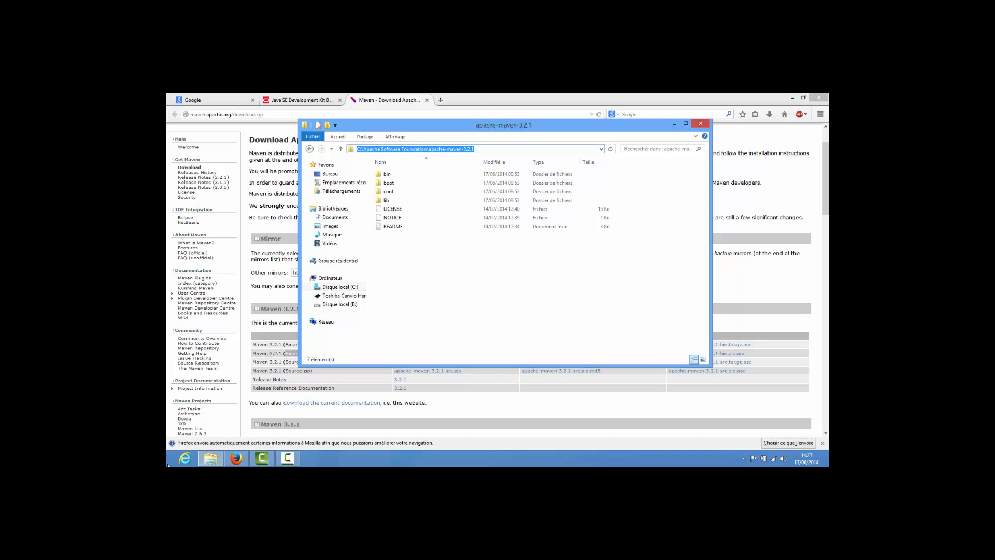
key(super+w)
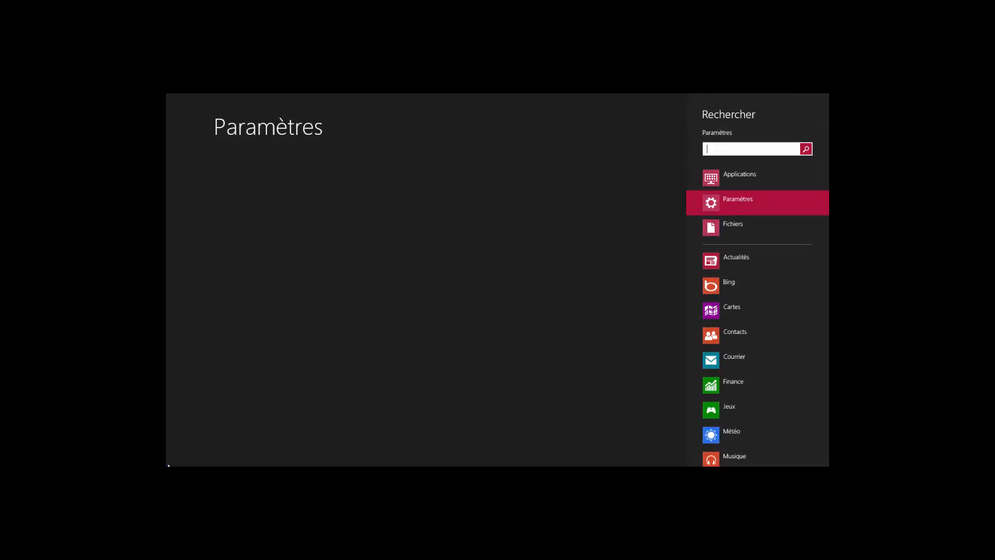
text(envi)
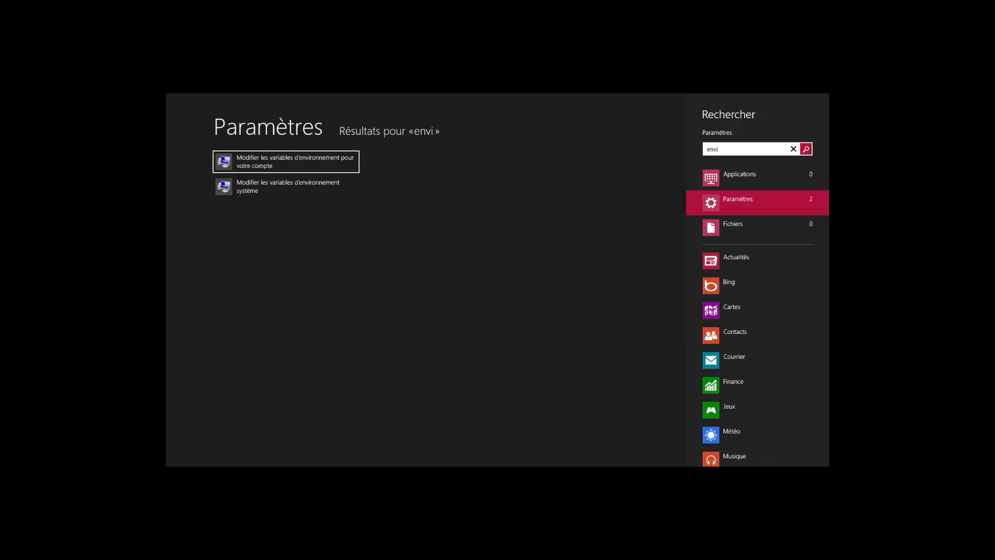
click(280, 192)
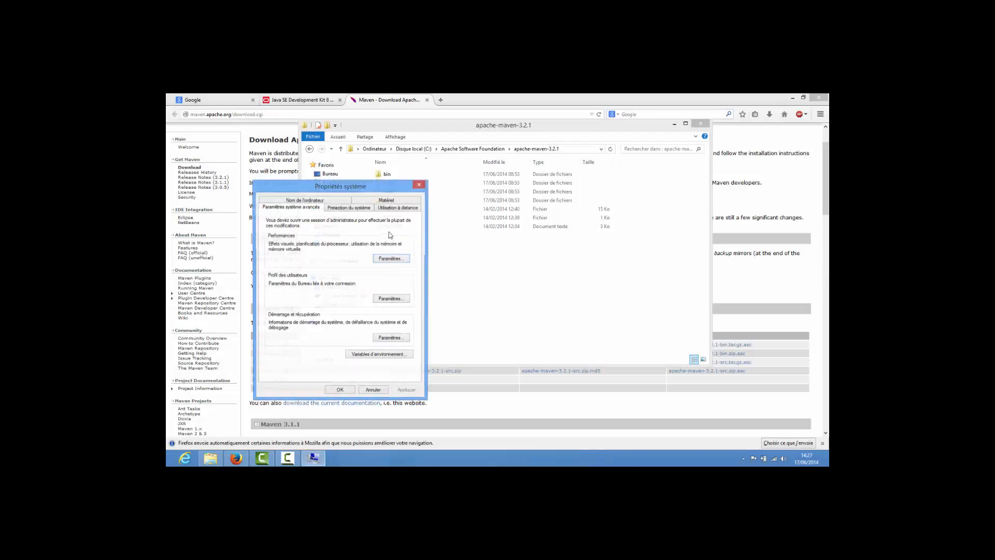
click(378, 354)
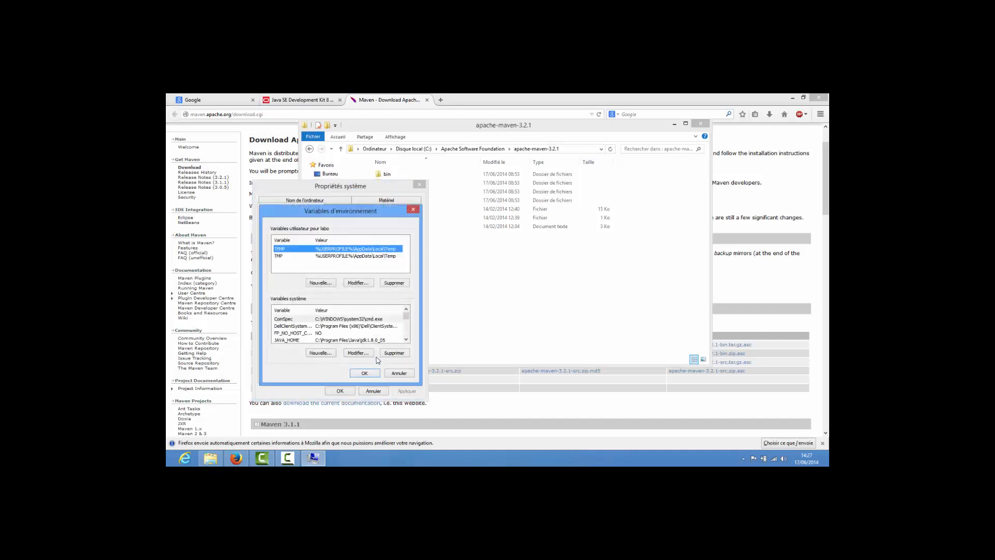
- Create the system variable M2_HOME with the value C:\Apache Software Foundation\apache-maven-3.2.1
click(332, 357)
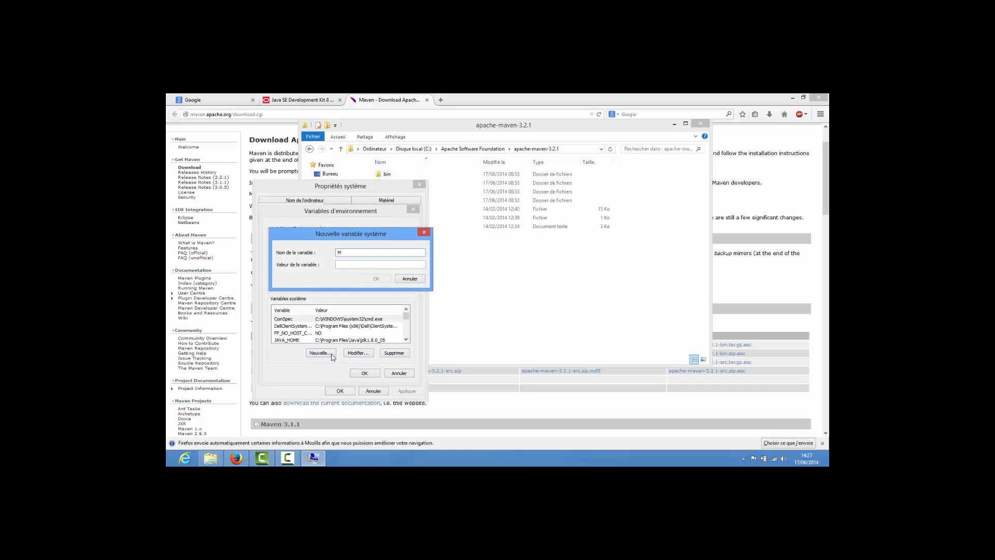
text(M2_HOME)
key(ctrl+v)
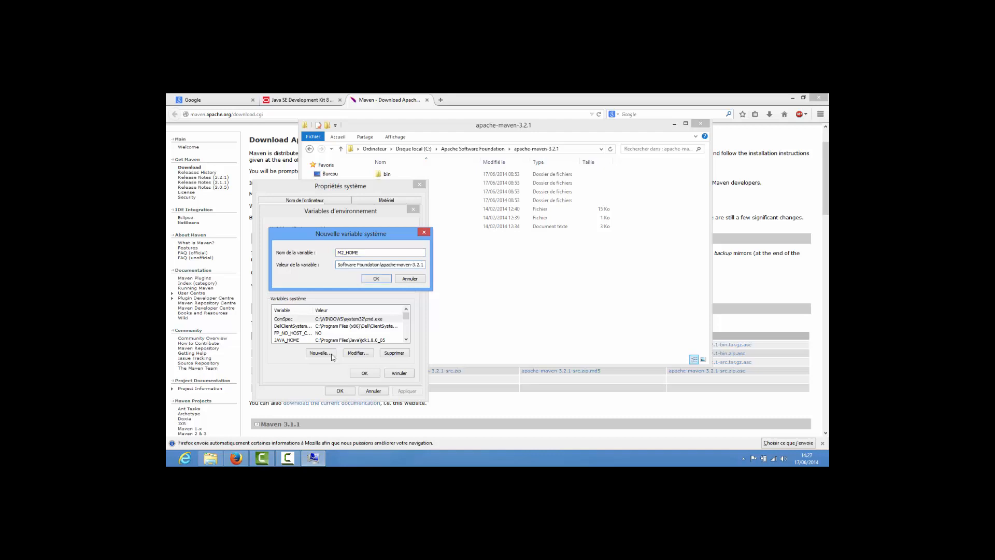
click(377, 279)
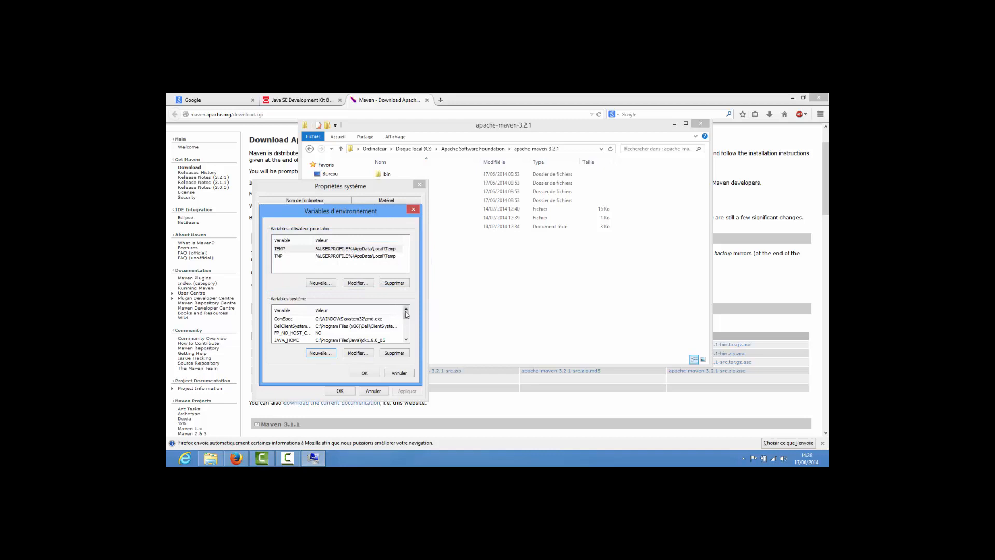
- Edit the system variable Path and append ;%JAVA_HOME%\bin to the end of its value
double_click(407, 340)
click(406, 340)
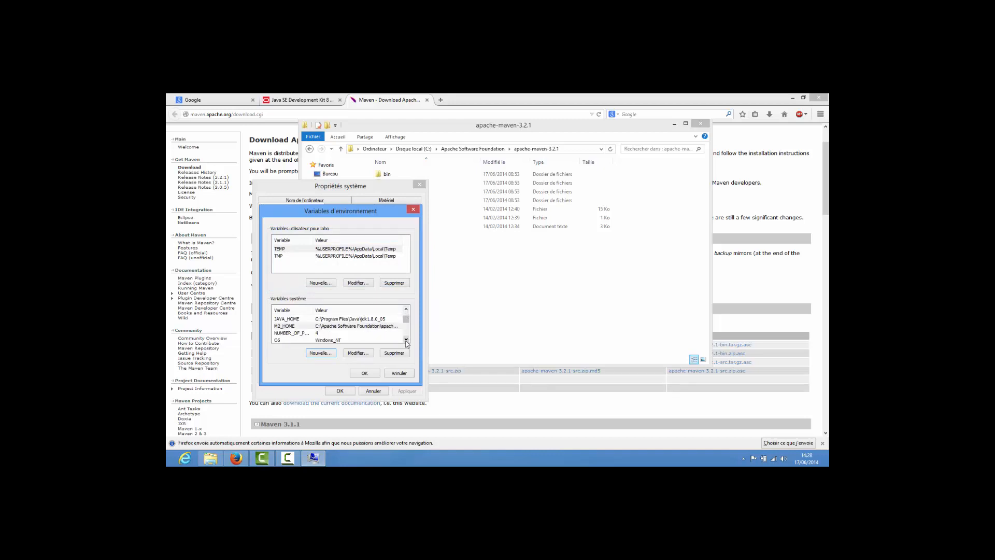
click(407, 340)
click(406, 340)
click(373, 334)
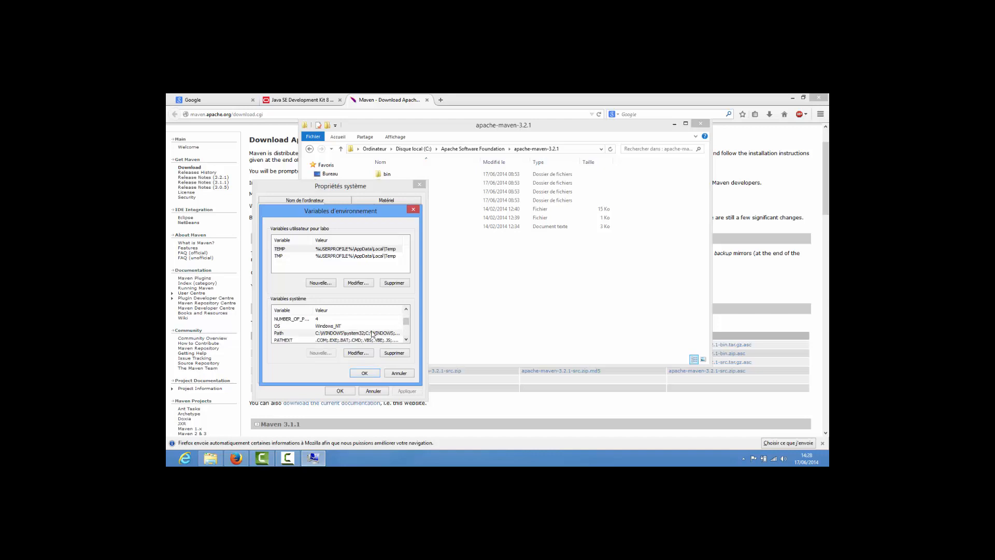
click(357, 353)
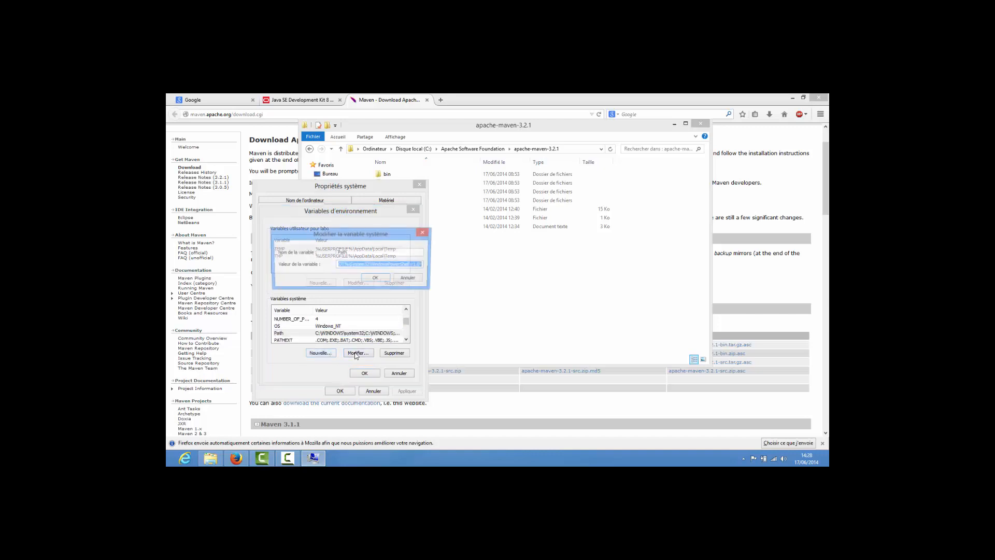
click(415, 266)
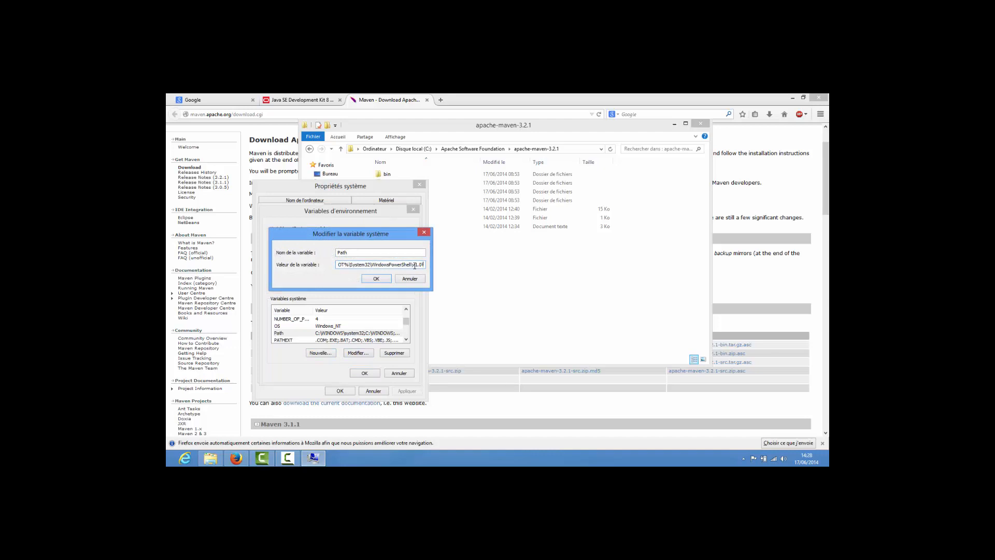
text(;%JAVA_HOME%\bin;%M2_HOME%\bin)
- Append ;%M2_HOME%\bin to the Path value and save the environment variables and system properties
click(377, 279)
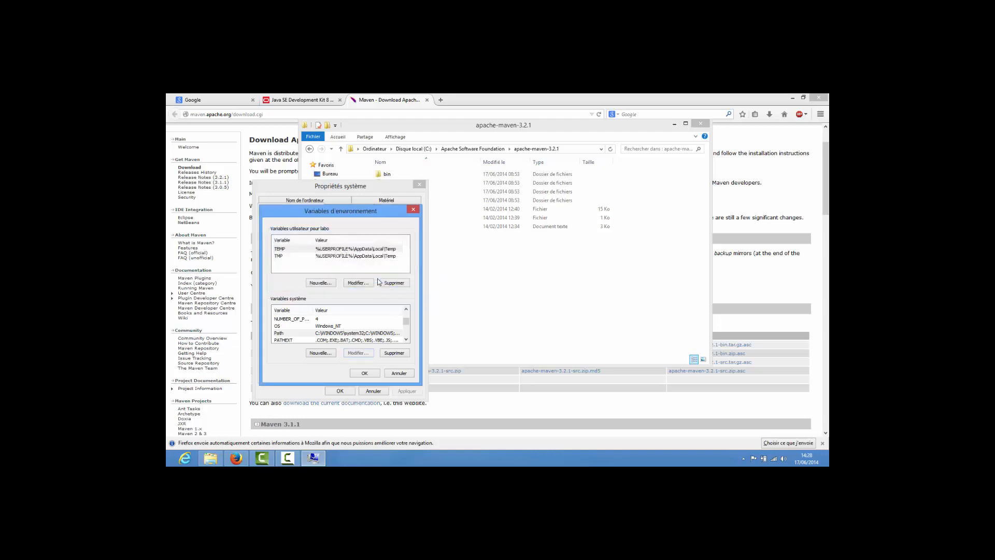
click(364, 373)
click(340, 390)
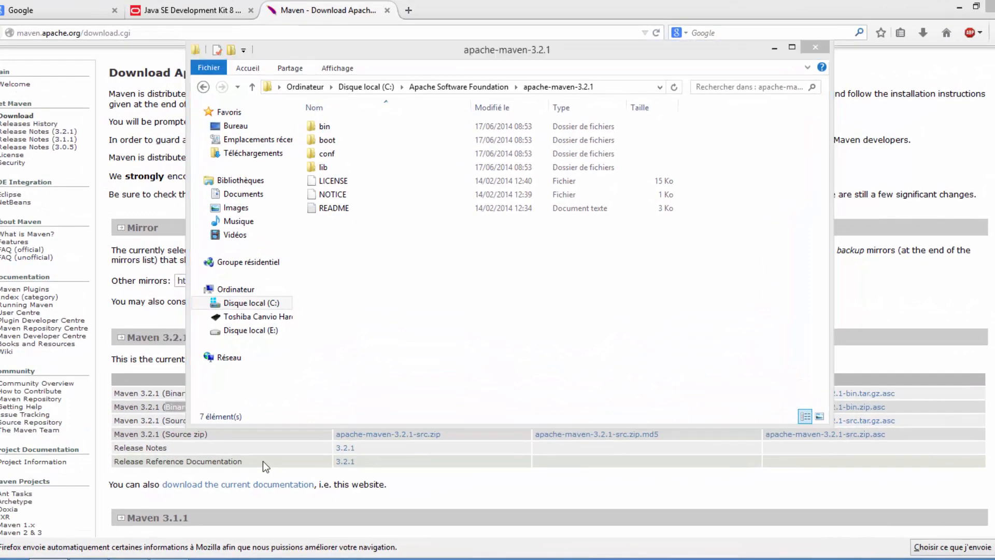
- Open a Command Prompt and run mvn -version to check the Maven installation
key(super+r)
key(Return)
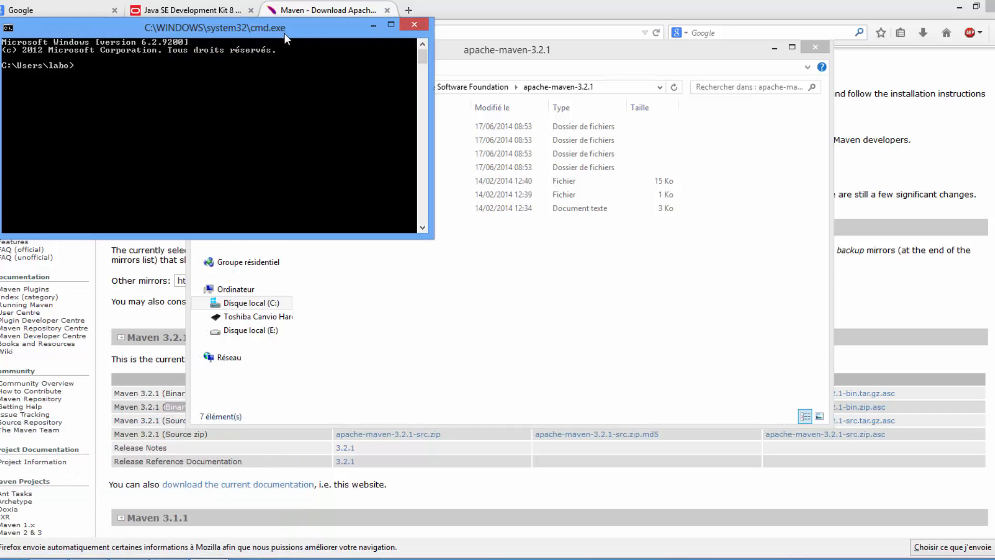
drag(284, 33, 632, 158)
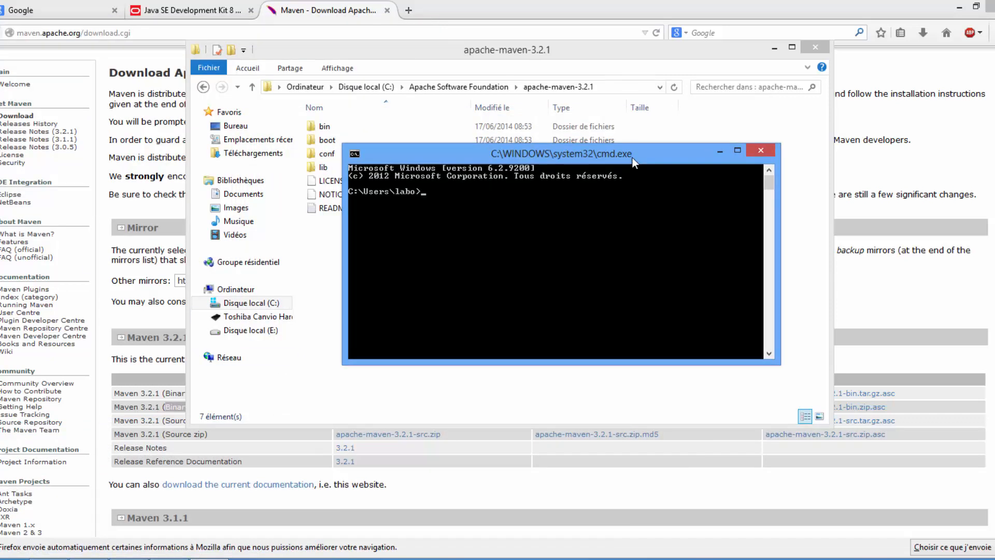
text(mvn -version)
key(Return)
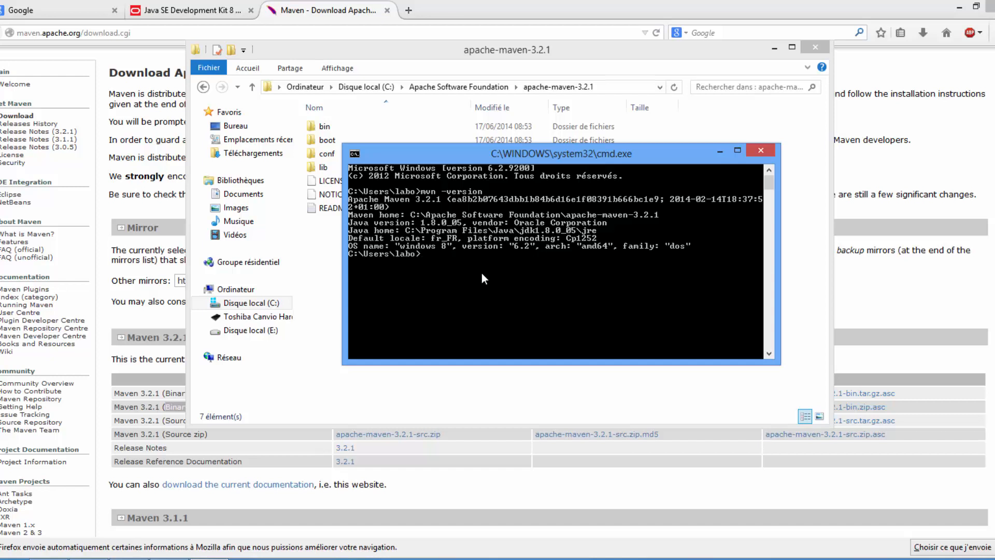
- Review the JDK 8u5 and Maven 3.2.1 download pages in the browser and return to the Command Prompt
click(222, 6)
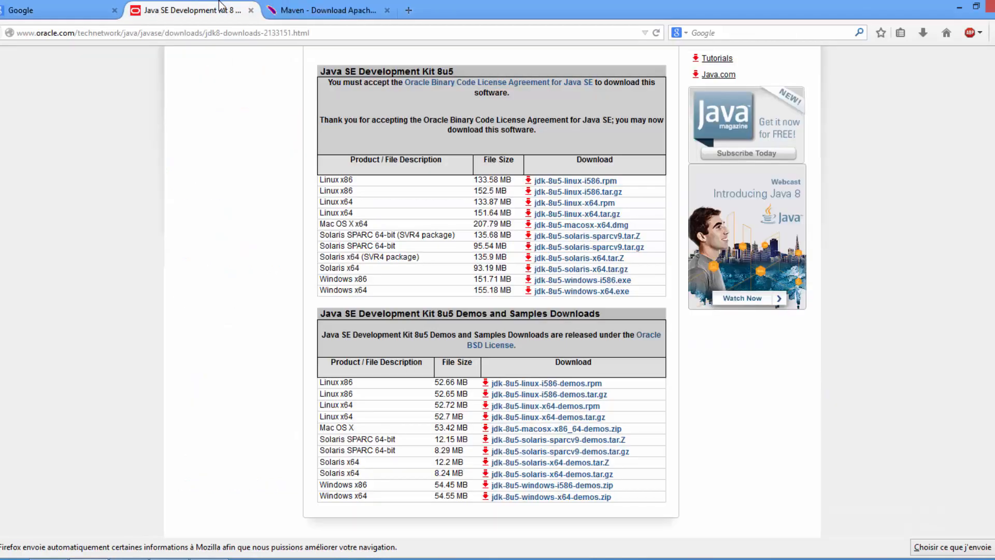
click(346, 7)
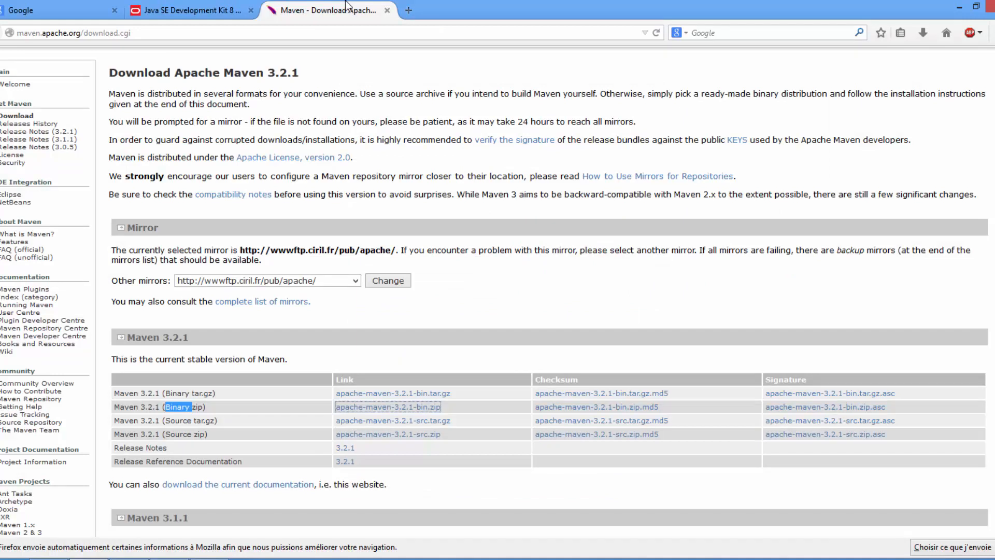
click(209, 558)
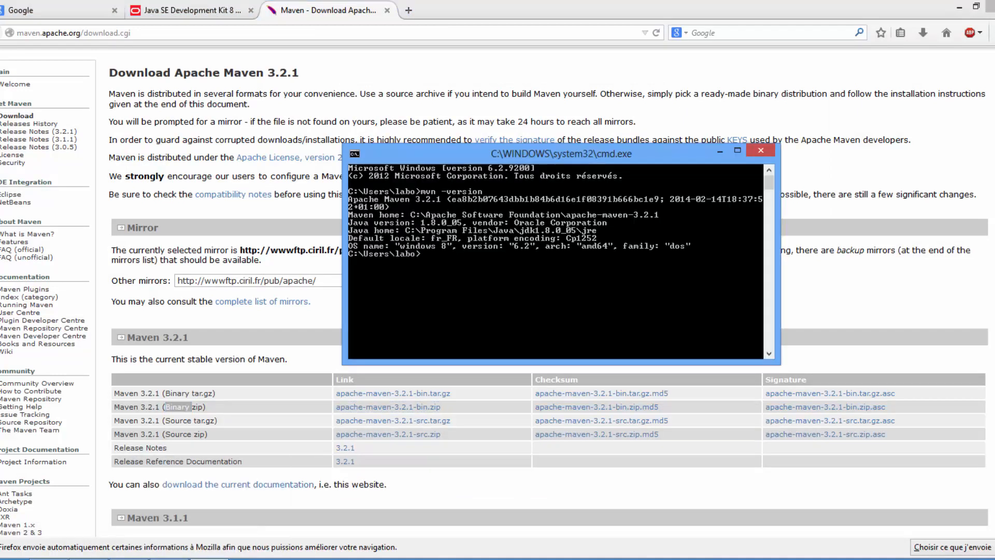